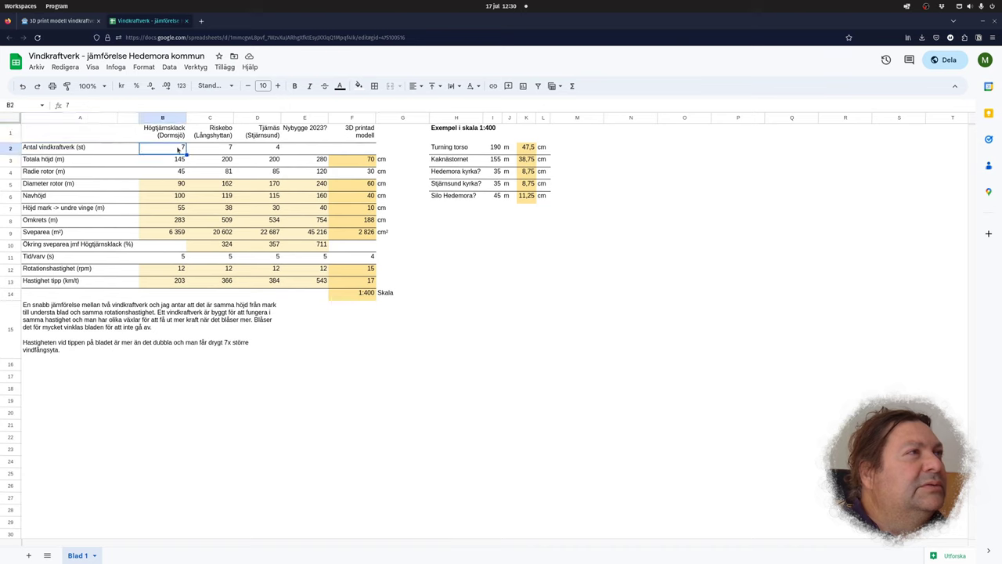
# Step: Set the time per revolution (Tid/varv) for the Tjärnäs wind turbines to 10 seconds
pyautogui.press('Down')
pyautogui.press('Down')
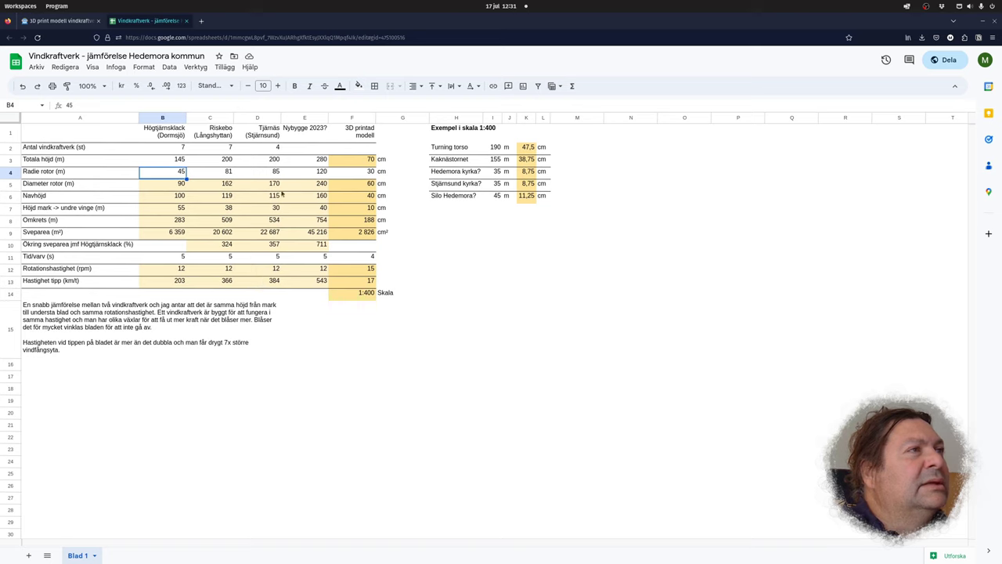
pyautogui.click(274, 256)
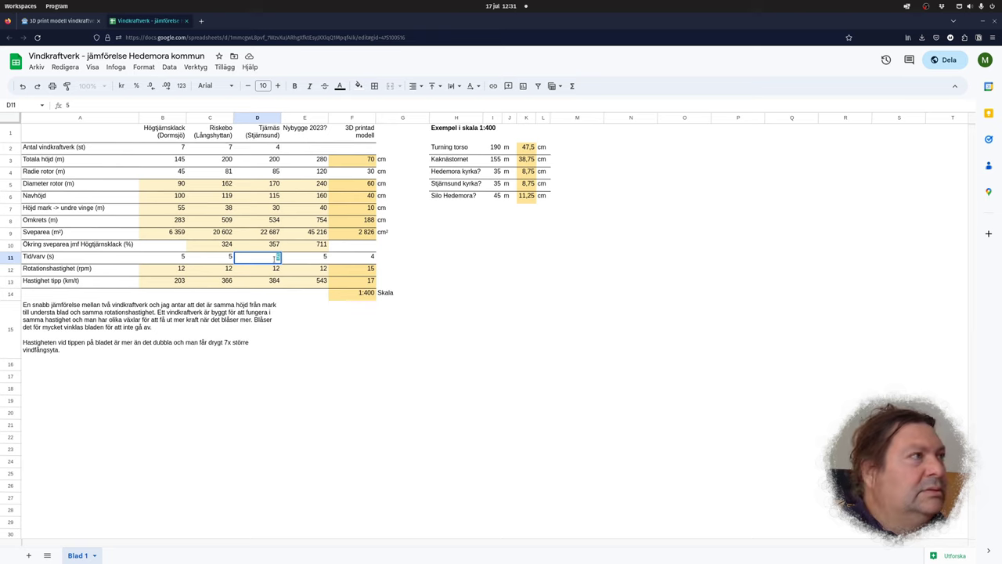
pyautogui.write('10')
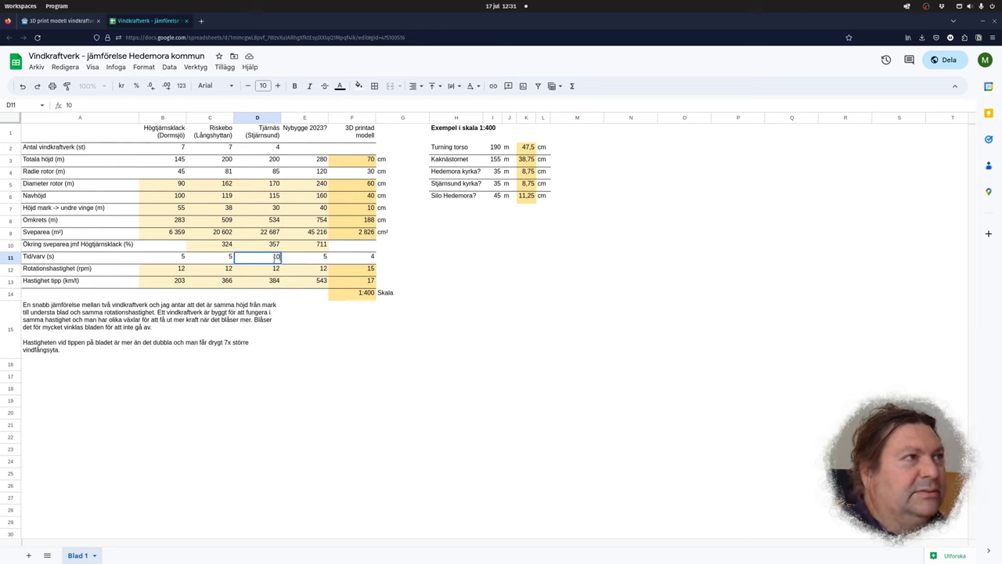
pyautogui.click(300, 446)
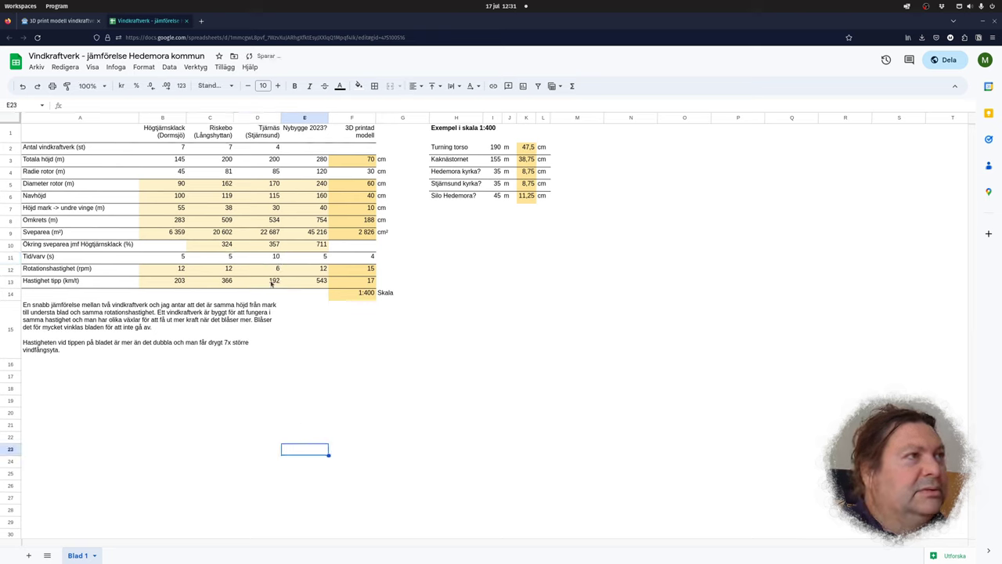
# Step: Restore the Tjärnäs time per revolution to 5 seconds
pyautogui.click(274, 258)
pyautogui.doubleClick(273, 257)
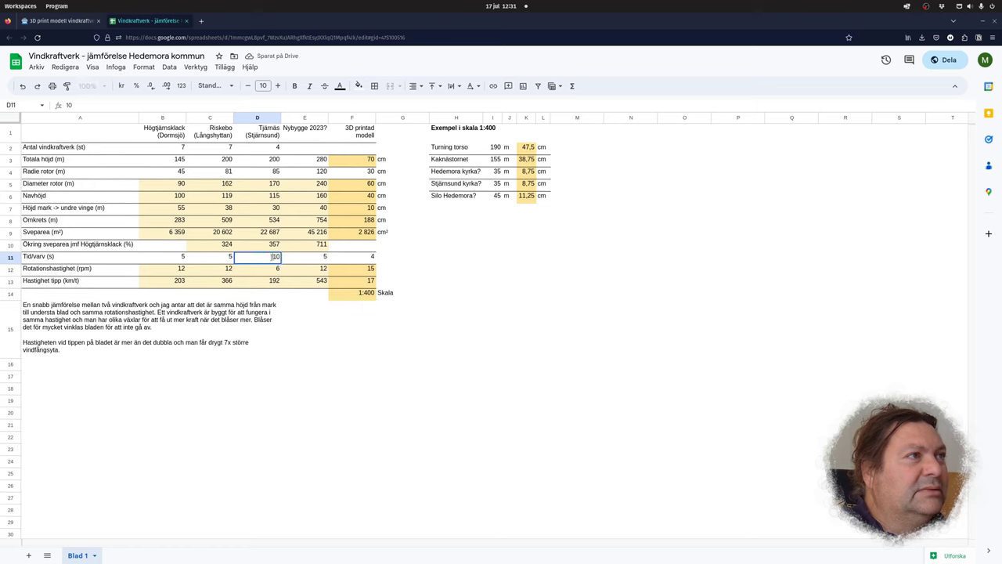
pyautogui.doubleClick(274, 257)
pyautogui.write('5')
pyautogui.click(220, 439)
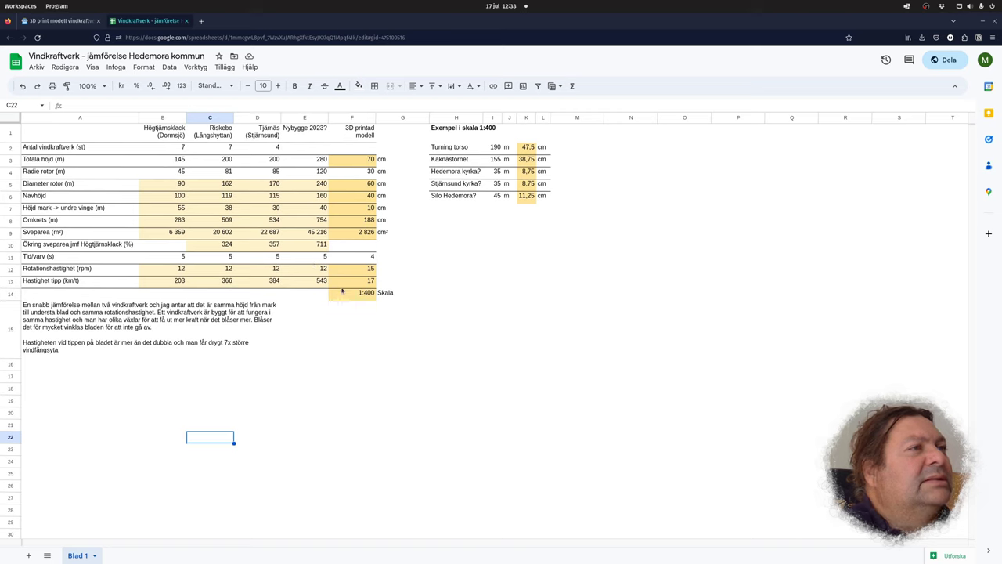
# Step: Review the rotor radius and time per revolution of the 3D-printed model in the comparison table
pyautogui.click(363, 174)
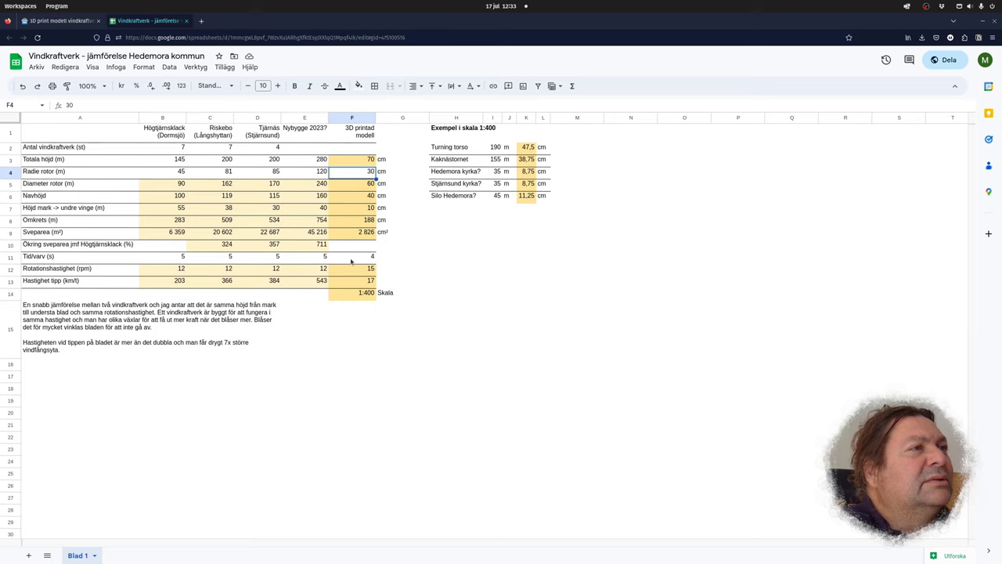
pyautogui.click(352, 260)
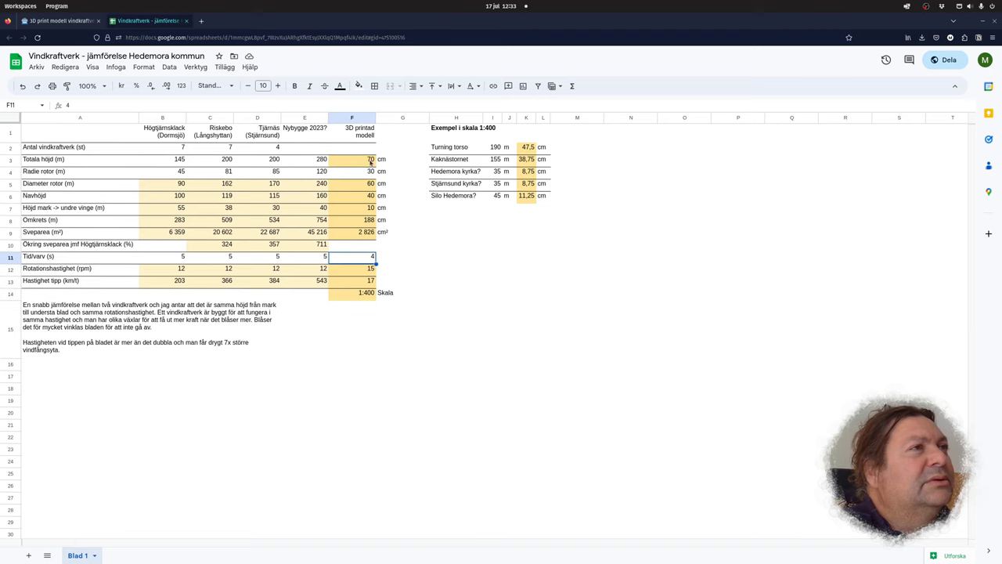
pyautogui.click(380, 349)
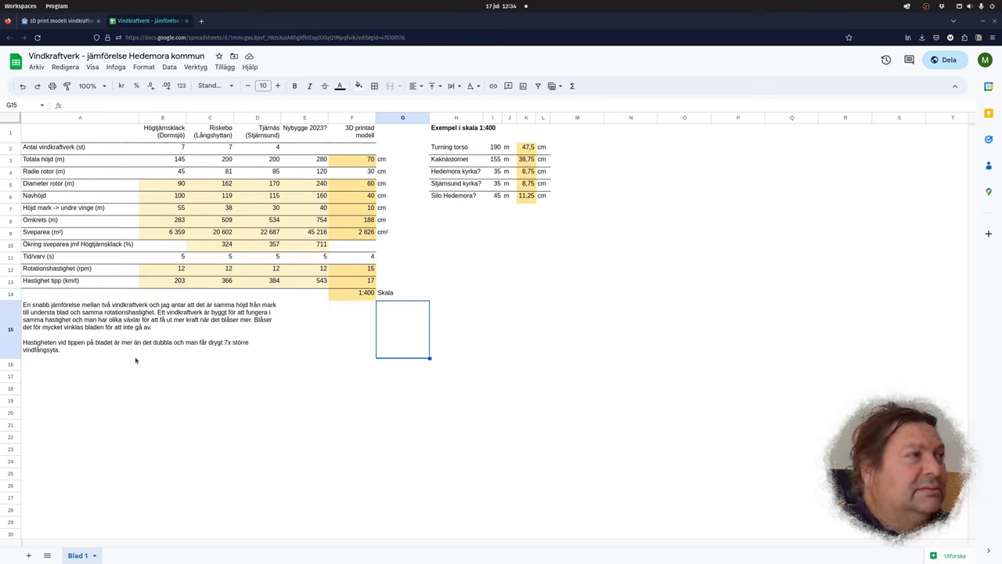
# Step: Open the gear motor's product page from the Notion project notes, inspect its parameter table and dimension drawing, and close it
pyautogui.click(56, 21)
pyautogui.scroll(5, 479, 268)
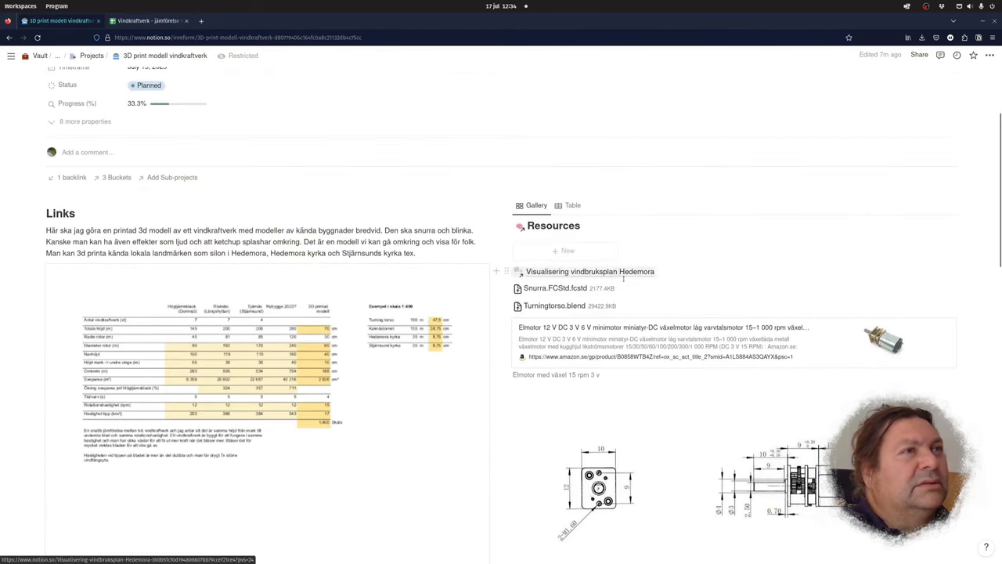
pyautogui.scroll(-3, 624, 278)
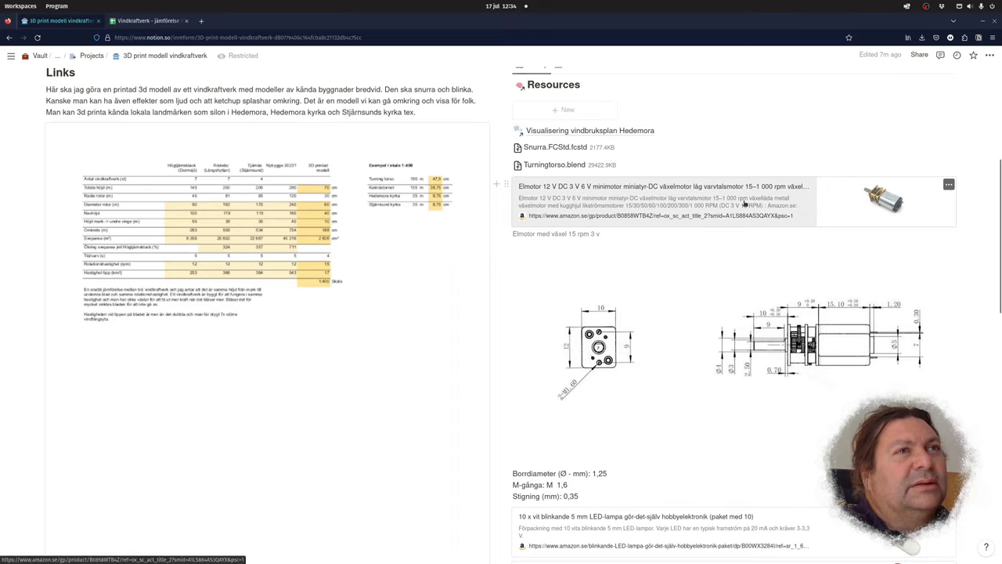
pyautogui.click(744, 203)
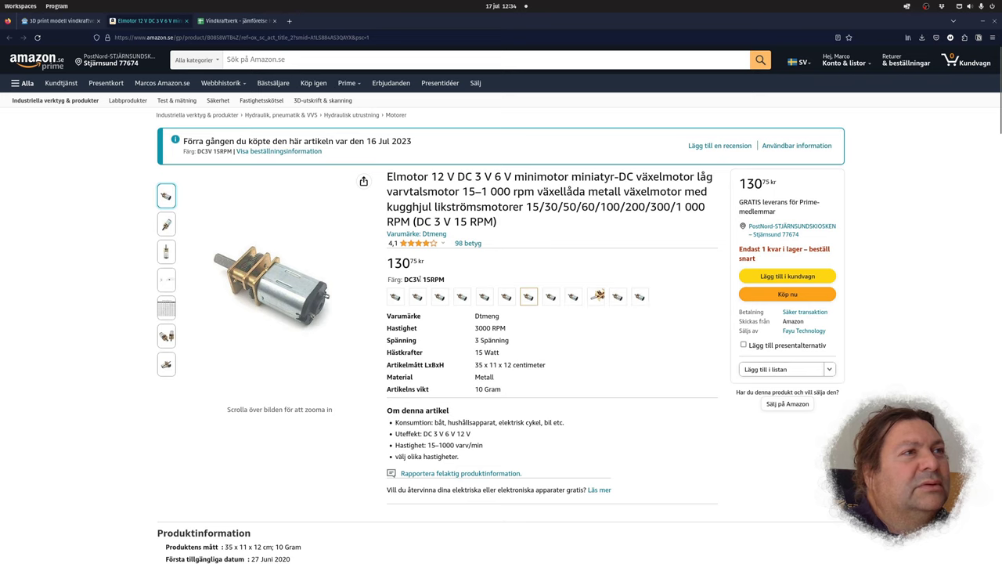
pyautogui.moveTo(326, 248)
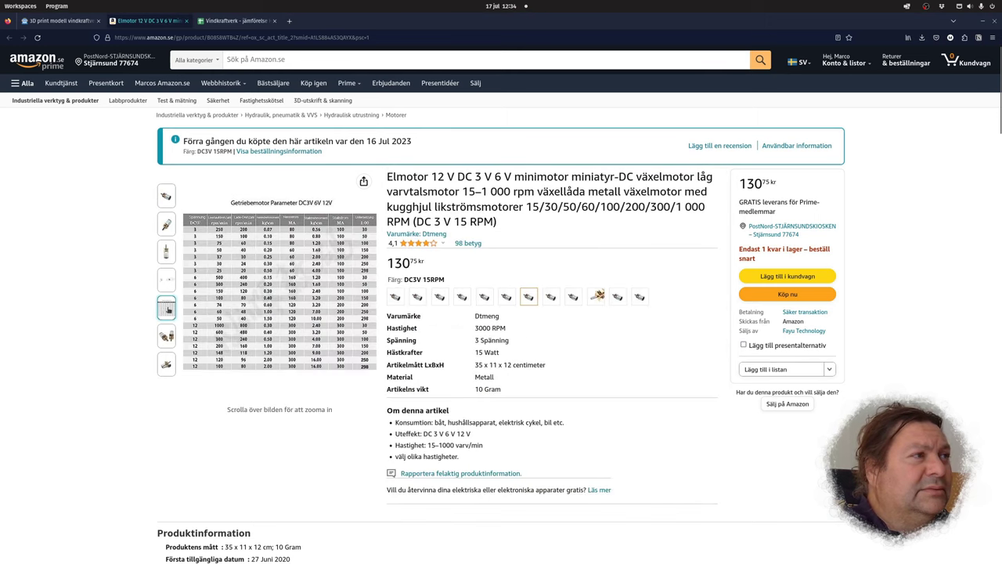
pyautogui.moveTo(305, 279)
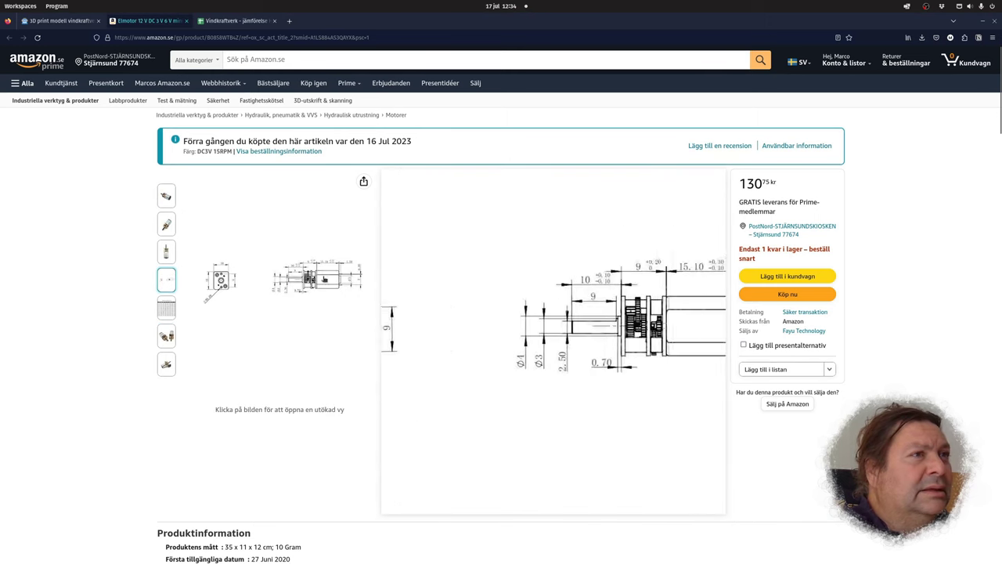
pyautogui.click(186, 21)
pyautogui.click(186, 22)
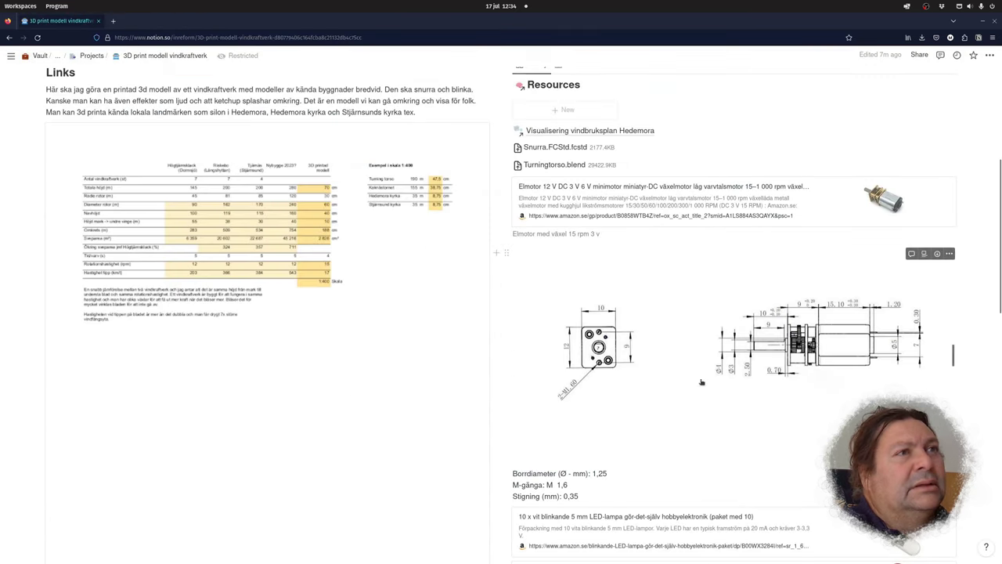
# Step: Review the product pages for the blinking white 5 mm LEDs and the 2 x AA battery holder linked in the notes
pyautogui.scroll(-4, 644, 344)
pyautogui.click(646, 345)
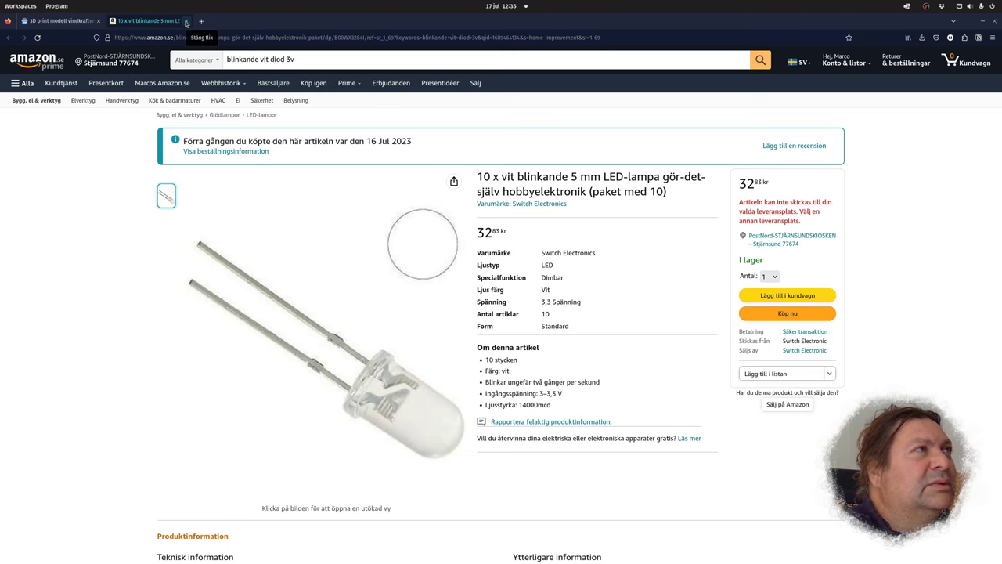
pyautogui.click(185, 22)
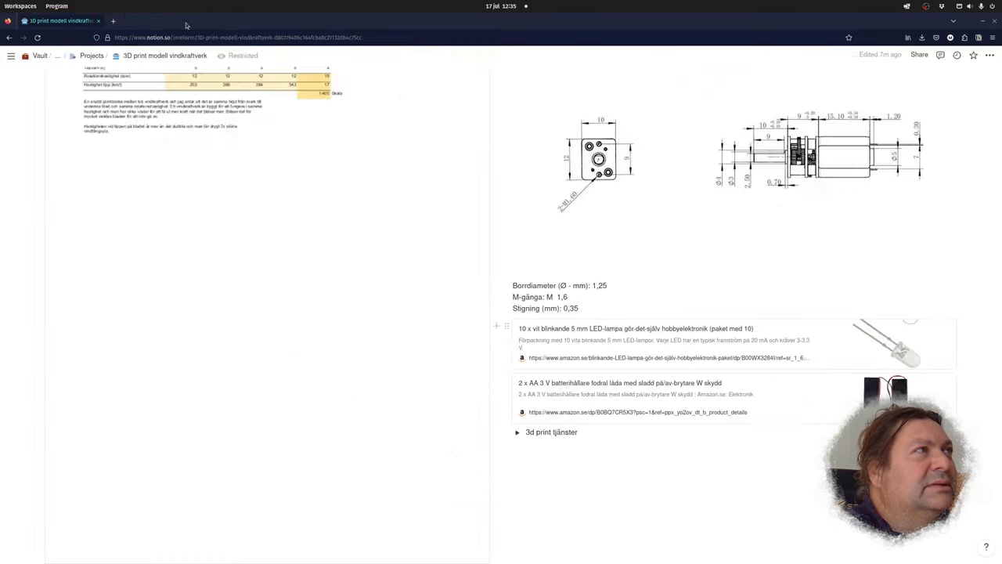
pyautogui.click(648, 401)
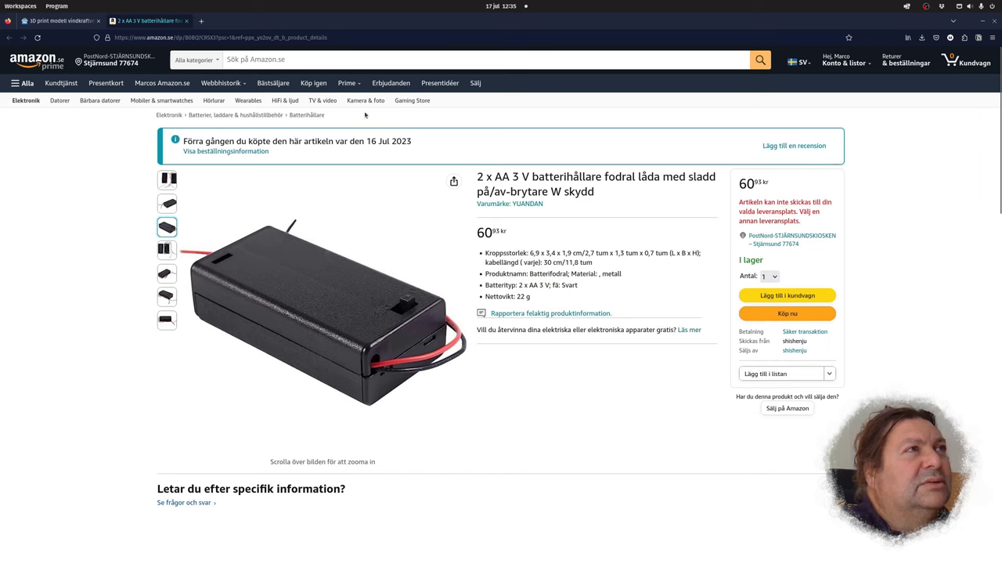
pyautogui.click(186, 20)
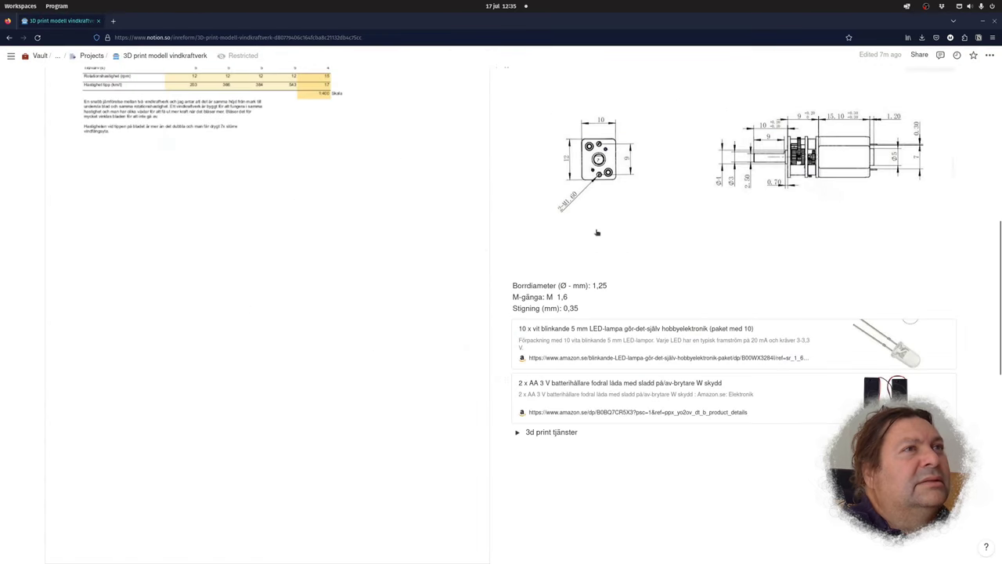
# Step: Switch to the file manager and open Turningtorso.blend from the Hämtningar folder in Blender
pyautogui.scroll(5, 603, 339)
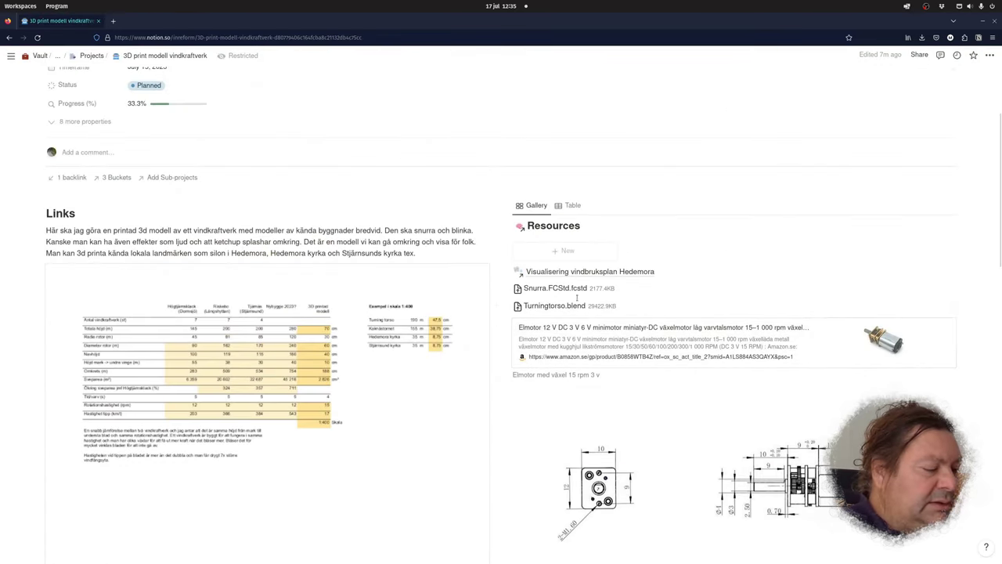
pyautogui.hotkey('alt', 'Tab')
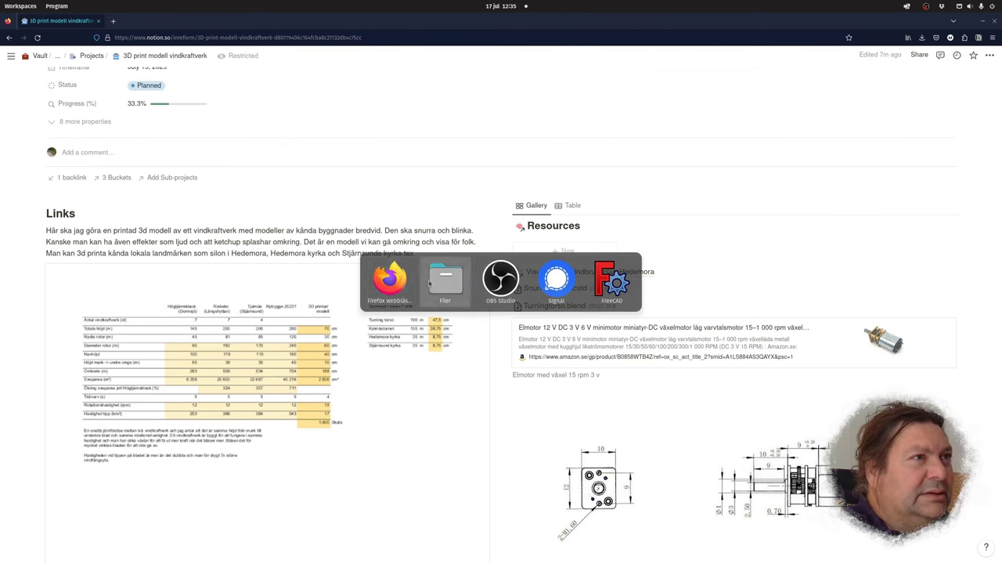
pyautogui.hotkey('alt', 'Tab')
pyautogui.press('super+Down')
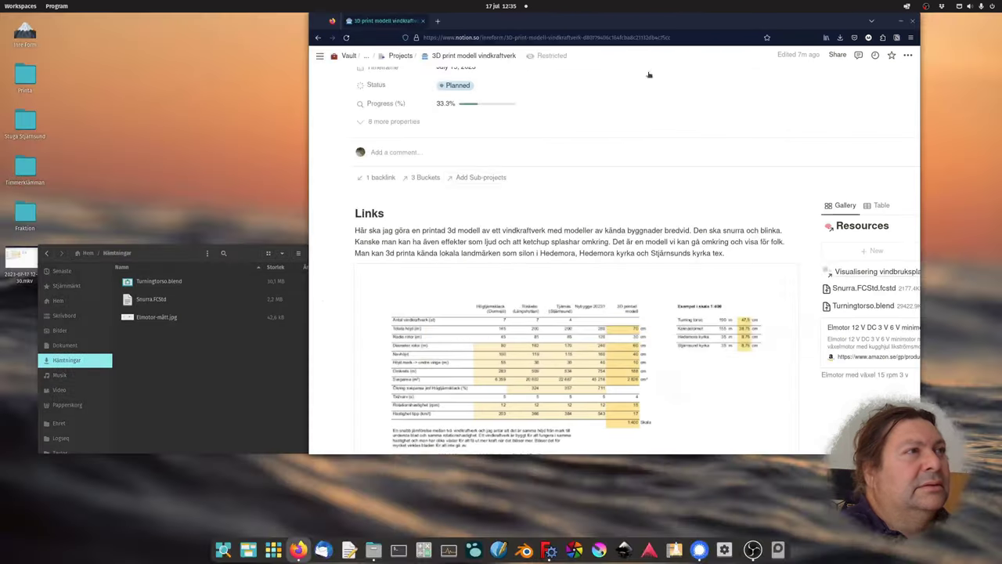
pyautogui.moveTo(235, 253); pyautogui.dragTo(290, 196)
pyautogui.doubleClick(224, 227)
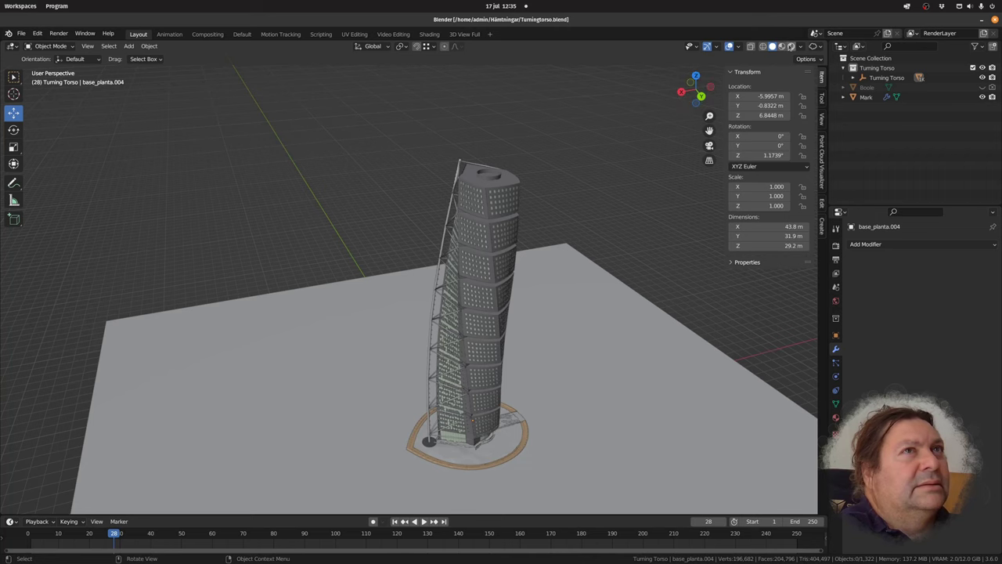
# Step: Display the Turning Torso scene in rendered shading with the sidebar hidden, and view the tower from the front and in perspective
pyautogui.click(791, 46)
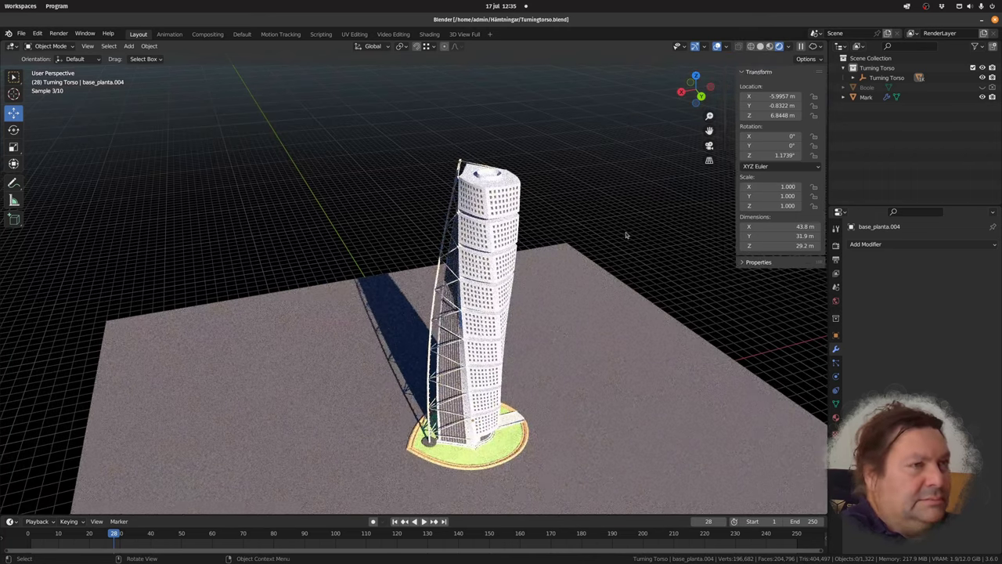
pyautogui.press('n')
pyautogui.press('KP_1')
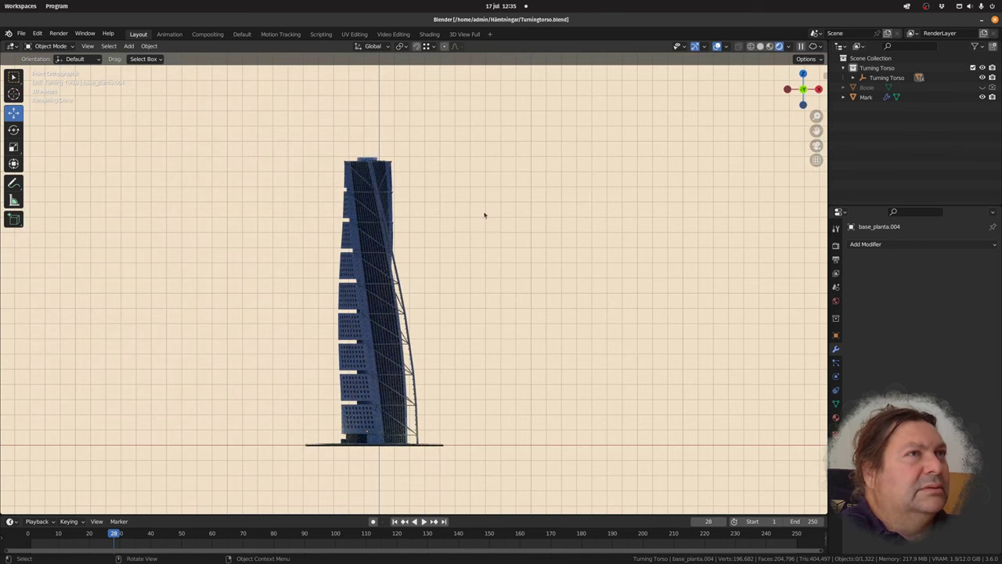
pyautogui.moveTo(494, 249); pyautogui.dragTo(452, 217)
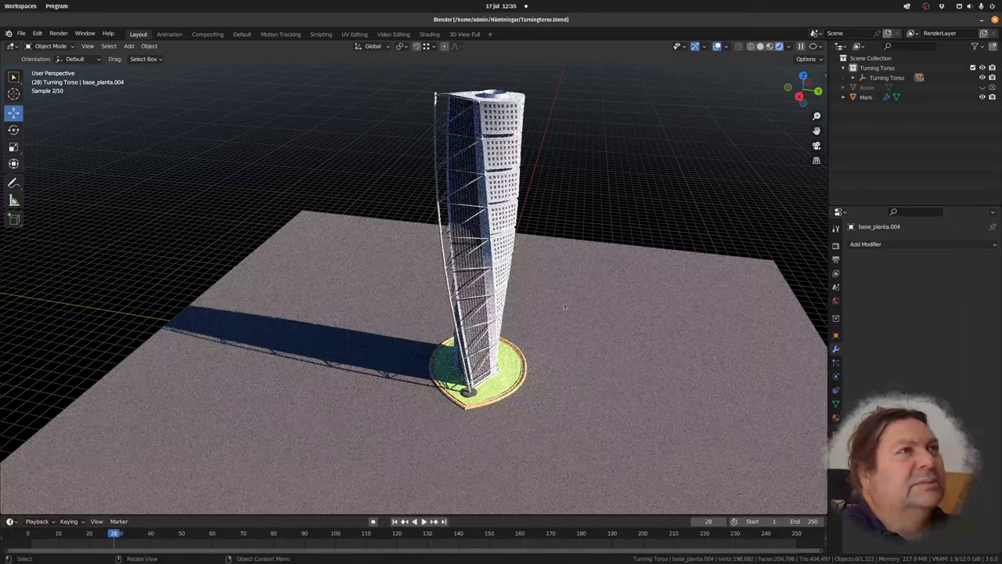
# Step: Switch to the browser and open the comparison spreadsheet from the project notes to check Turning Torso's height at 1:400 scale
pyautogui.hotkey('alt', 'Tab')
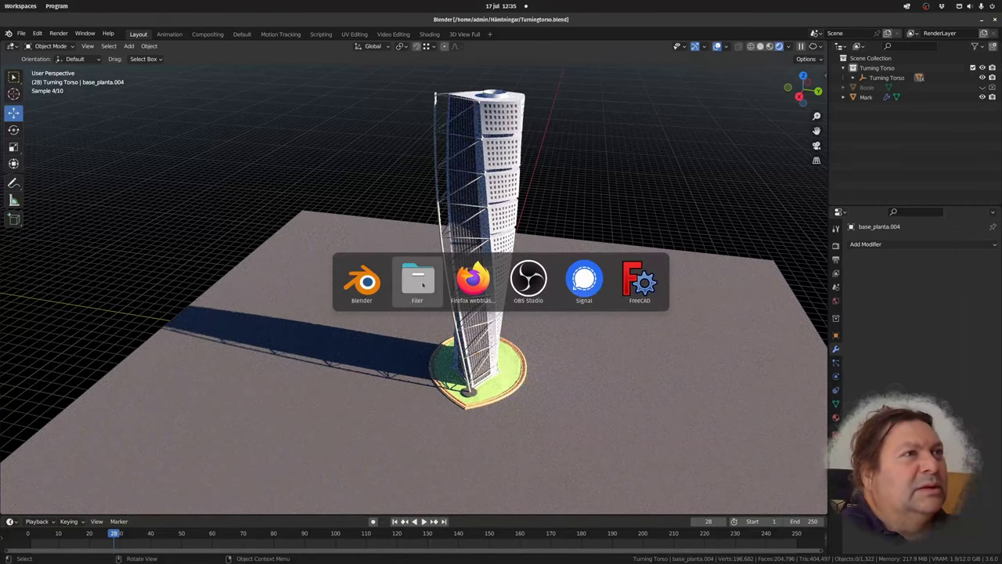
pyautogui.hotkey('alt', 'Tab')
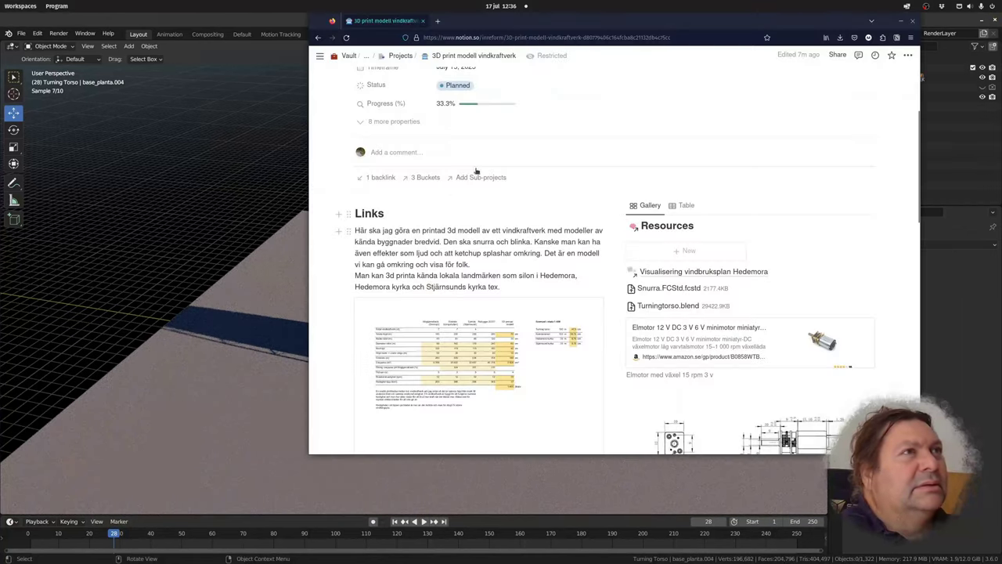
pyautogui.scroll(-10, 543, 344)
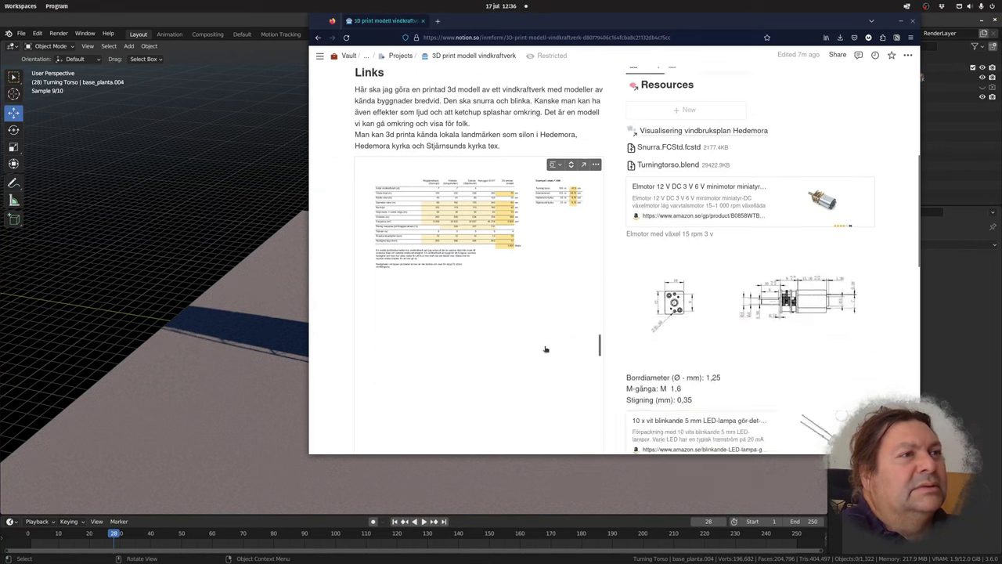
pyautogui.click(444, 331)
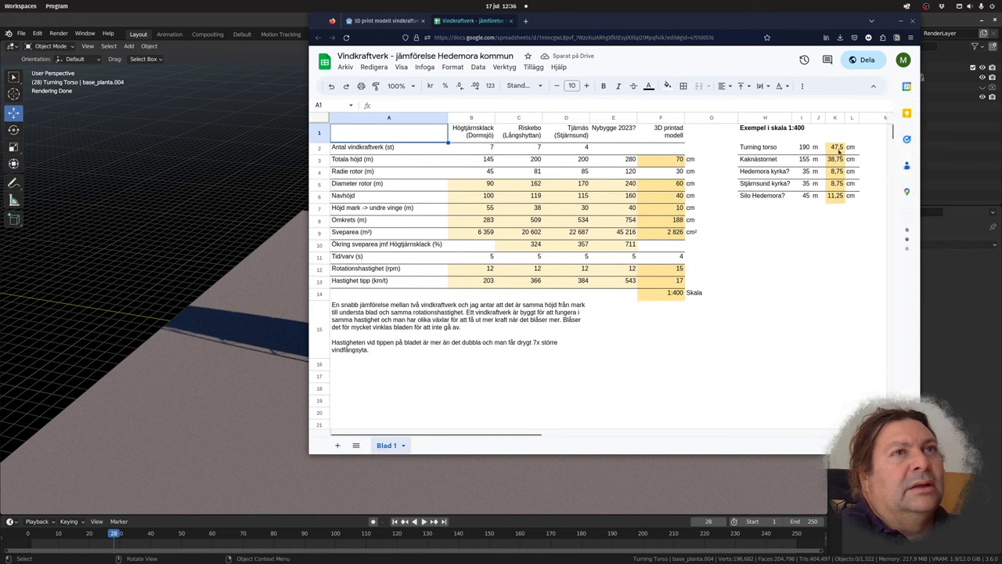
# Step: Return to Blender and examine the Turning Torso's facade, base and outer framework closely from several sides
pyautogui.hotkey('alt', 'Tab')
pyautogui.moveTo(355, 283); pyautogui.dragTo(297, 265)
pyautogui.scroll(2, 298, 264)
pyautogui.moveTo(517, 342); pyautogui.dragTo(500, 333)
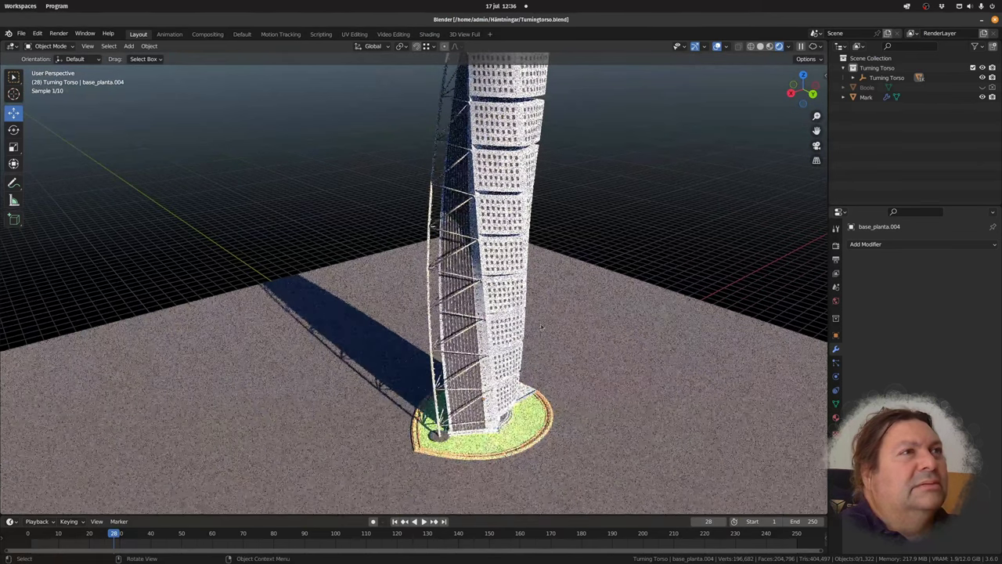
pyautogui.moveTo(591, 389); pyautogui.dragTo(454, 390)
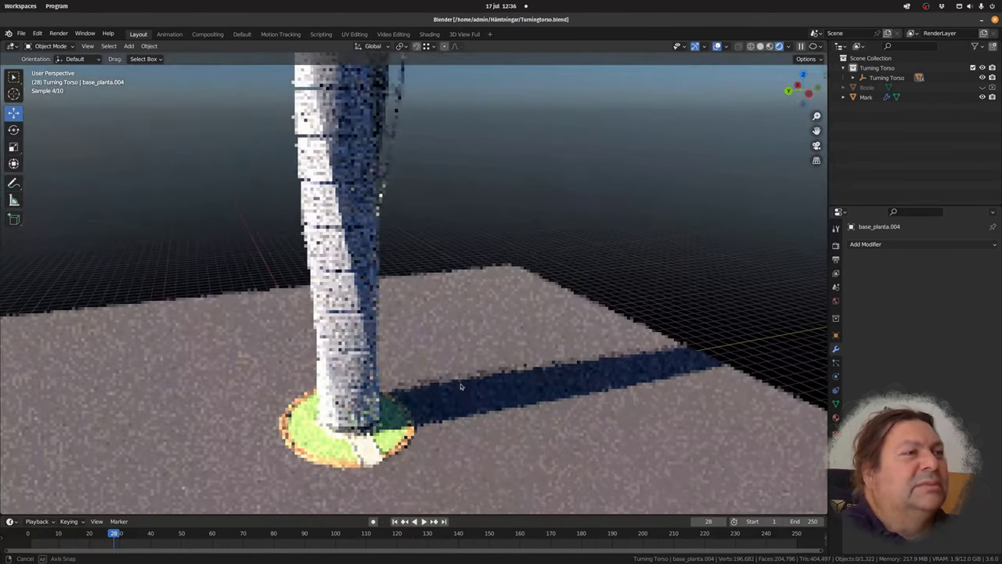
pyautogui.scroll(3, 455, 390)
pyautogui.scroll(-3, 396, 421)
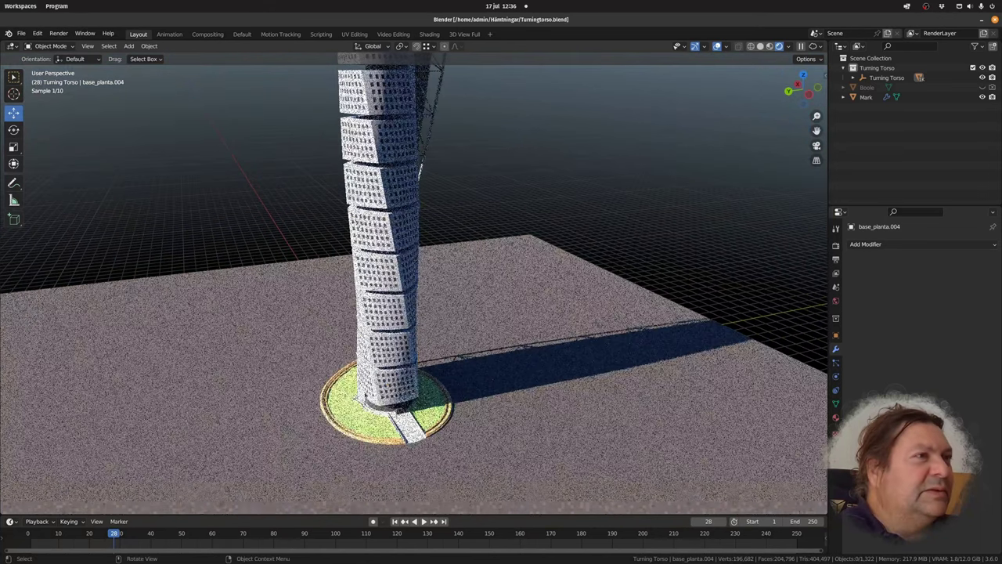
pyautogui.scroll(3, 390, 368)
pyautogui.moveTo(389, 368); pyautogui.dragTo(480, 155)
pyautogui.scroll(-3, 465, 362)
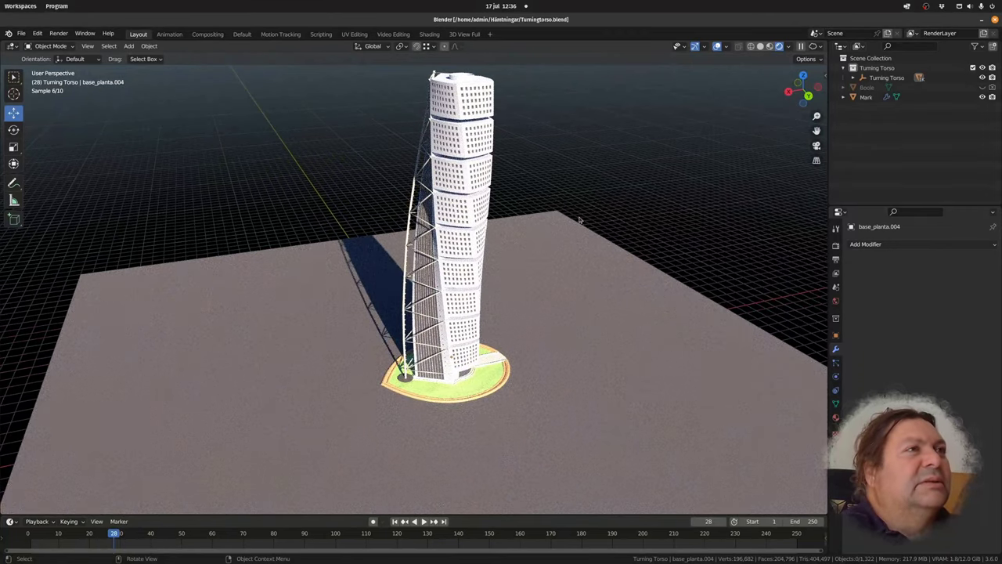
pyautogui.moveTo(491, 311); pyautogui.dragTo(597, 287)
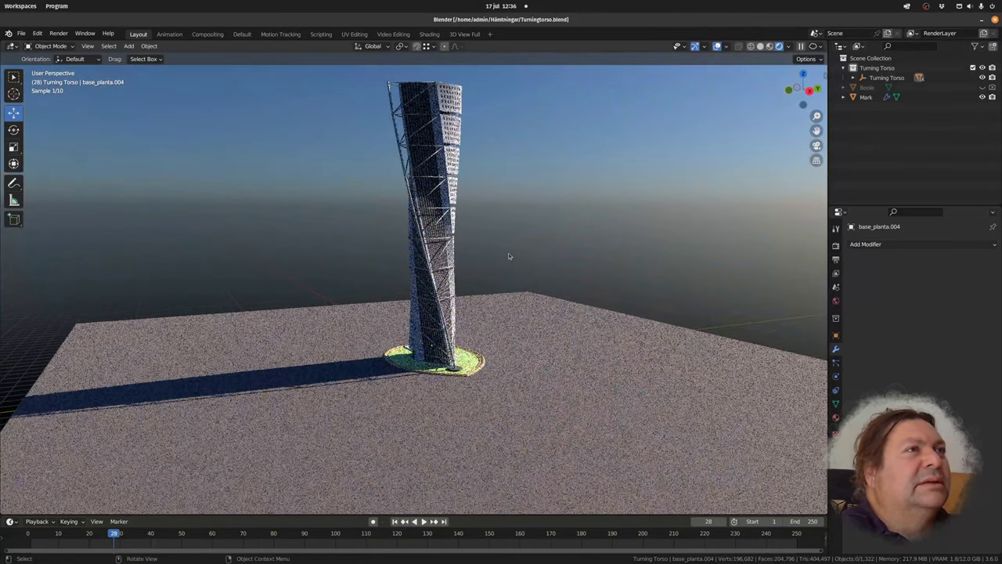
# Step: Take a last look at the whole tower, then leave Blender and return to the wind turbine project notes in the browser
pyautogui.scroll(2, 513, 251)
pyautogui.scroll(-3, 517, 282)
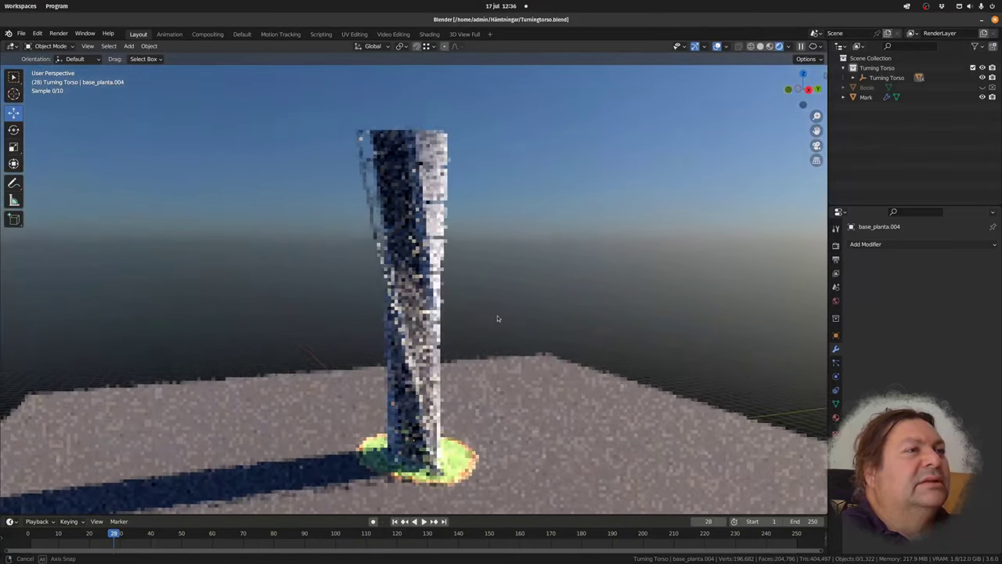
pyautogui.click(989, 23)
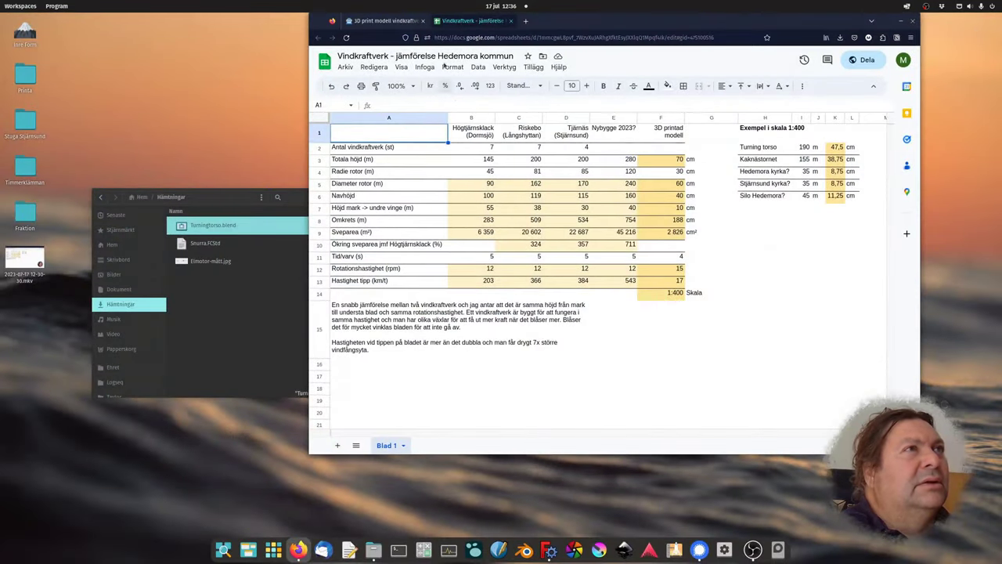
pyautogui.click(406, 21)
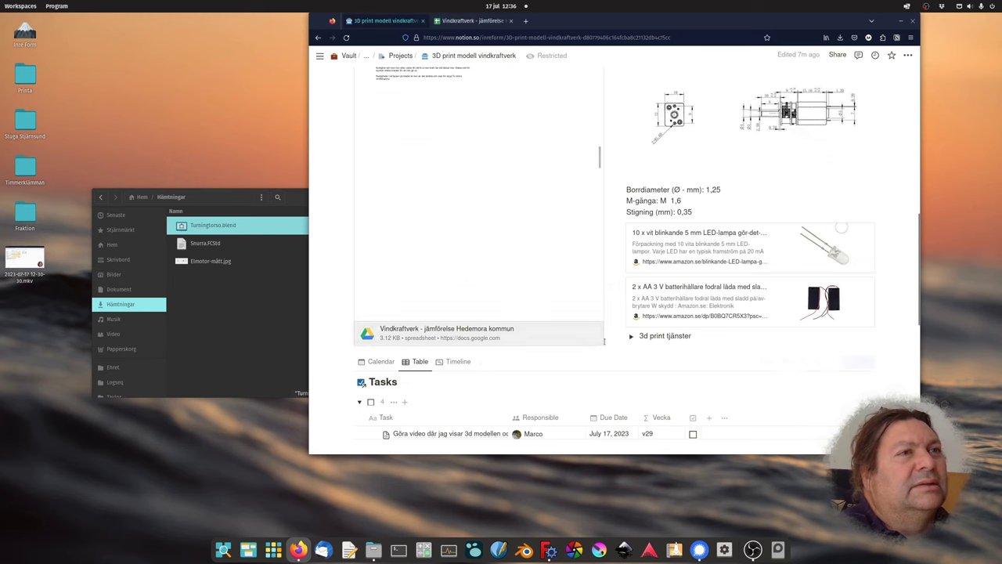
# Step: Expand the 3d print tjänster list in the notes and open TOP3D's 3D Printing Plast page in a maximized browser window
pyautogui.click(631, 336)
pyautogui.scroll(-3, 835, 224)
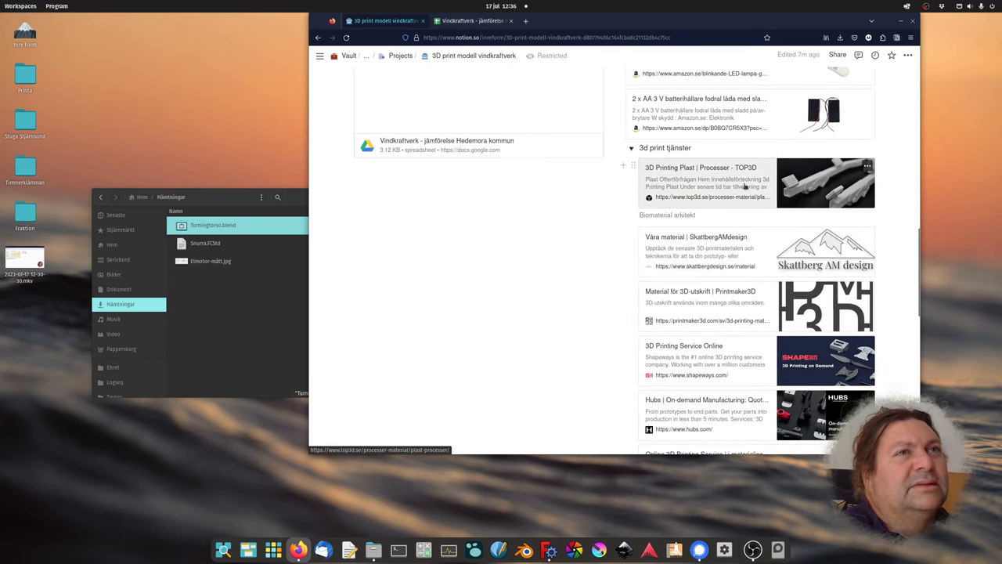
pyautogui.click(715, 167)
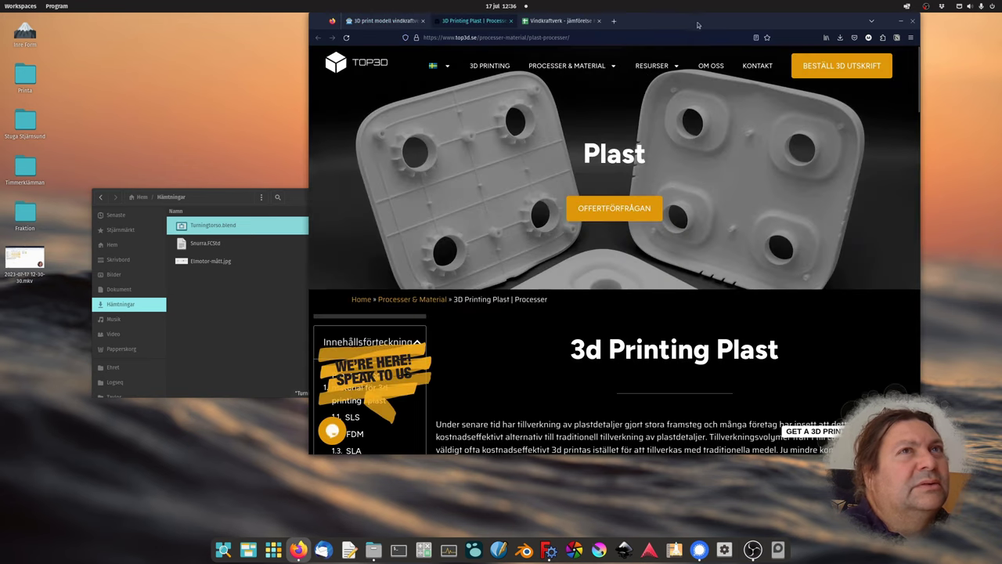
pyautogui.moveTo(703, 25); pyautogui.dragTo(614, 3)
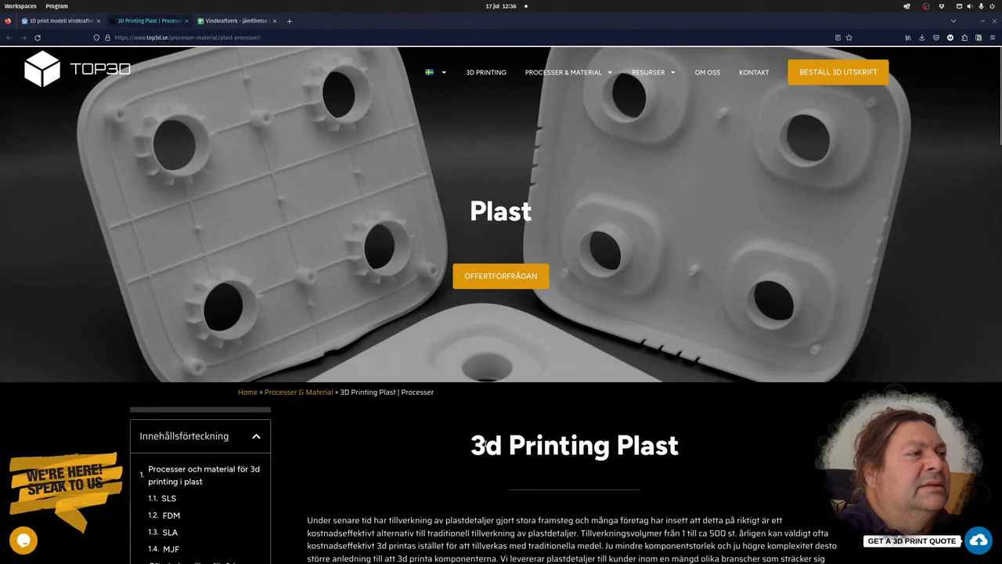
# Step: Review the SLS, FDM, SLA and MJF processes and their materials on TOP3D's plastic printing page
pyautogui.scroll(-5, 483, 444)
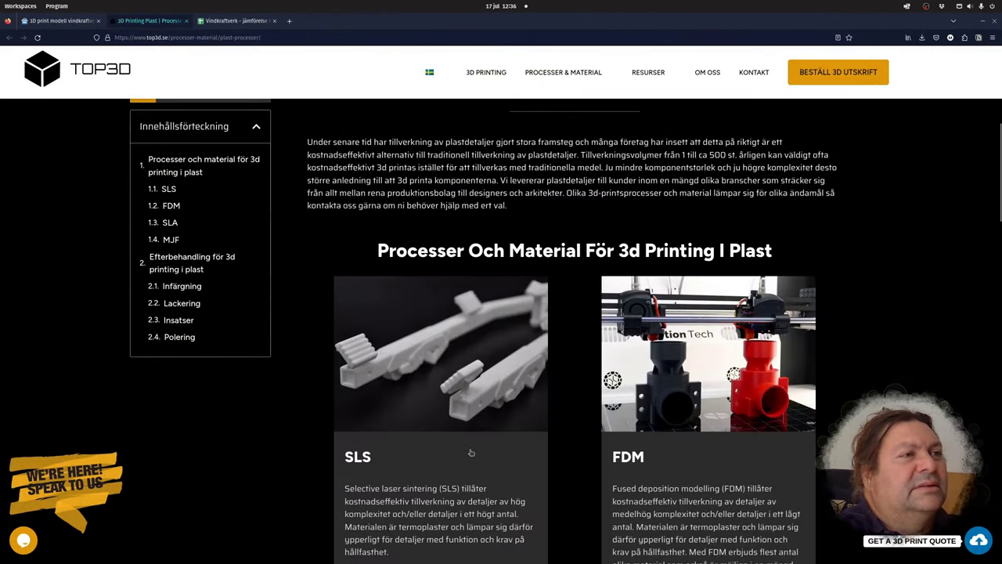
pyautogui.scroll(-6, 788, 394)
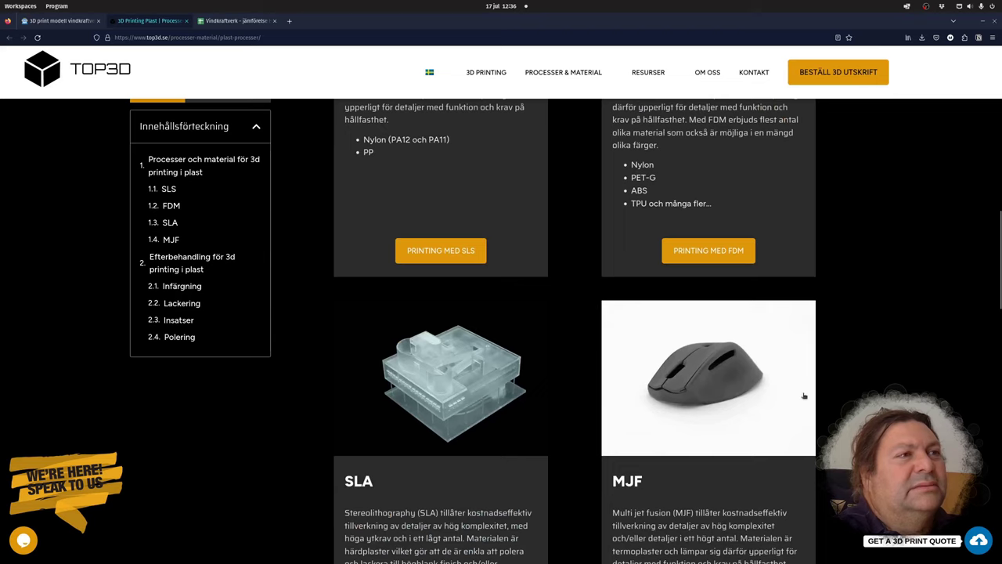
pyautogui.scroll(-5, 804, 395)
pyautogui.scroll(4, 764, 331)
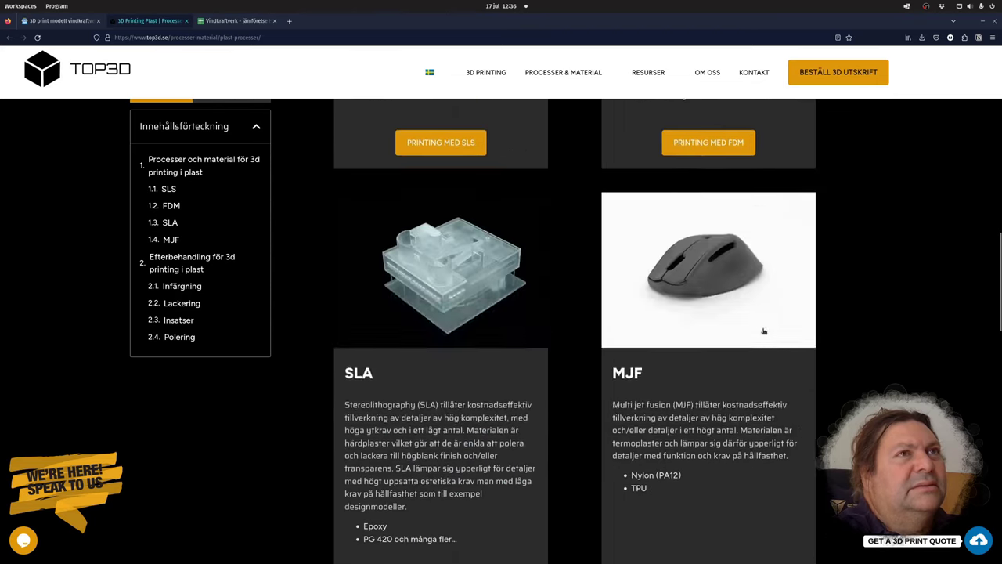
pyautogui.scroll(5, 764, 332)
# Step: Open TOP3D's FDM printing page and examine the sample print gallery and the PETG material description
pyautogui.click(640, 402)
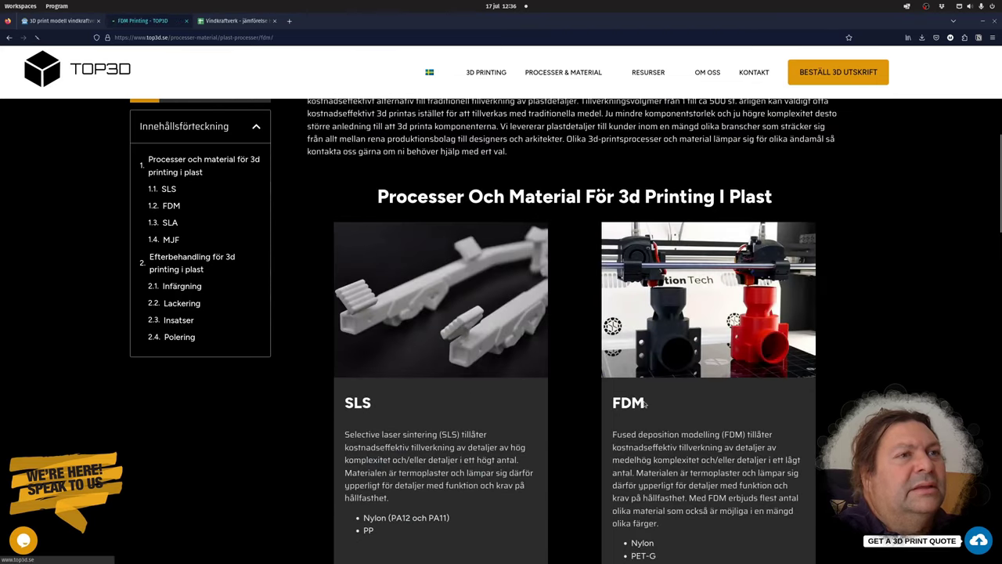
pyautogui.scroll(-3, 728, 407)
pyautogui.scroll(-9, 732, 422)
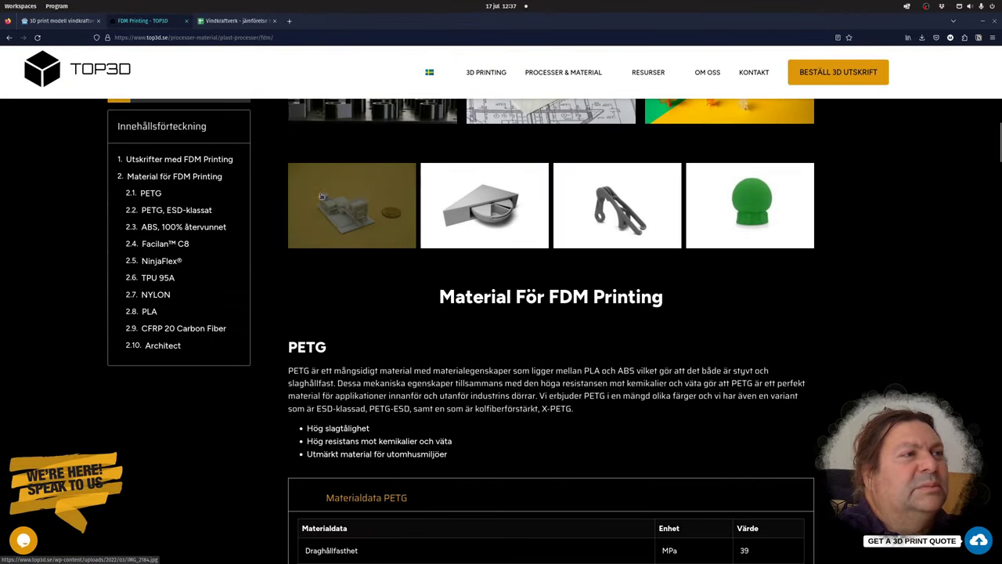
pyautogui.scroll(-3, 473, 400)
pyautogui.scroll(5, 349, 458)
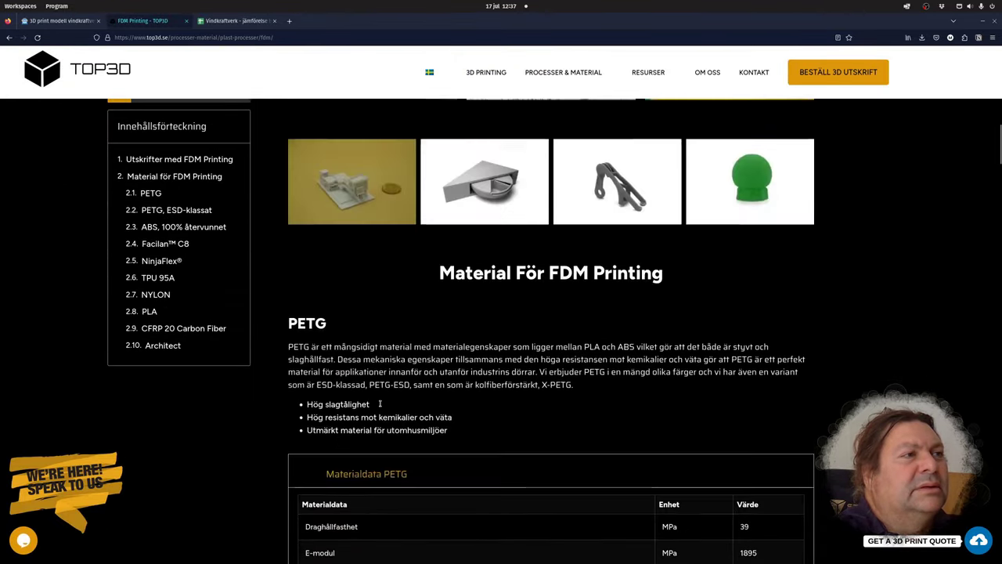
pyautogui.scroll(2, 373, 329)
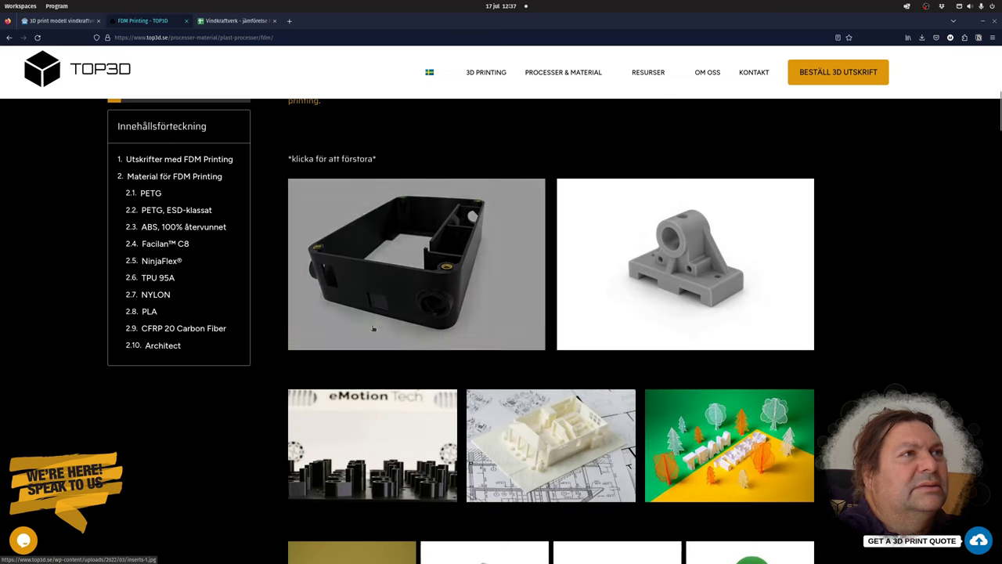